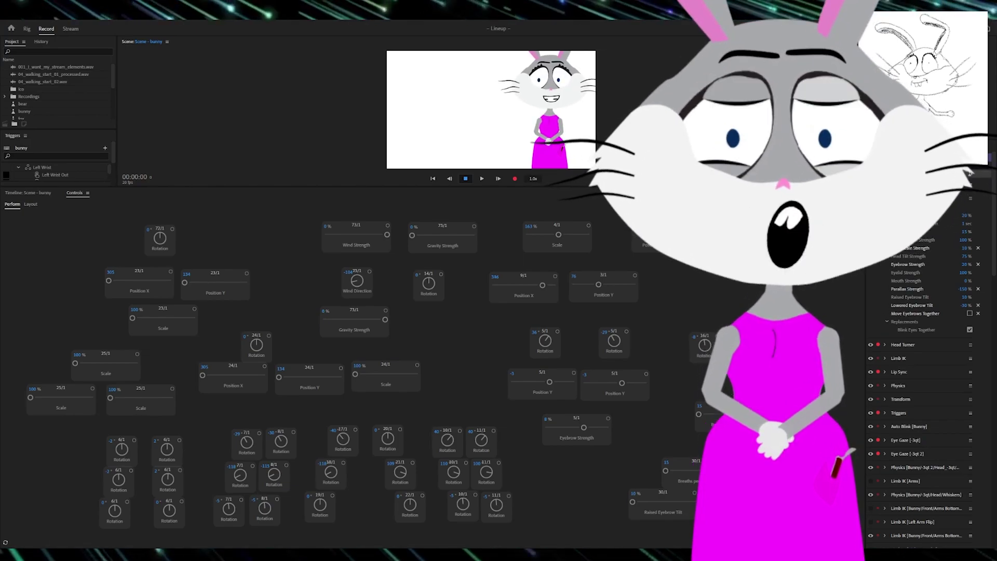
Step: Open the bunny puppet in the Rig workspace and expand its Front group
{"action": "left_click", "coordinate": [324, 216]}
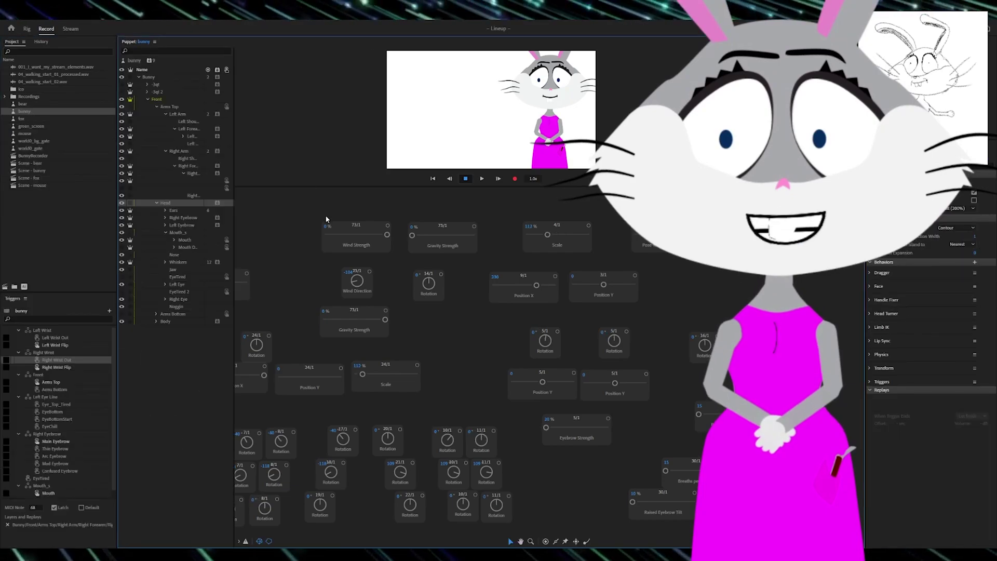
{"action": "key", "text": "alt+shift+1"}
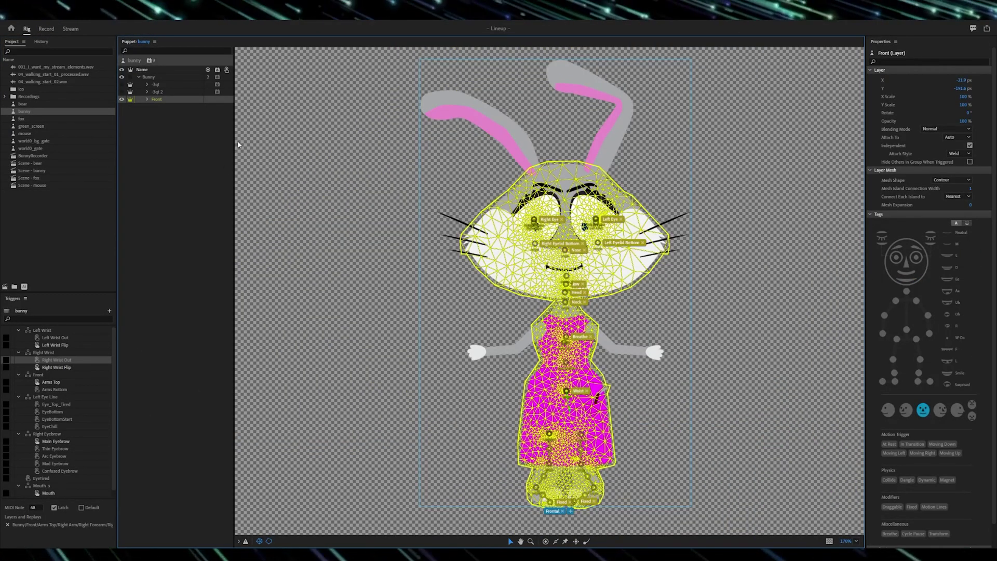
{"action": "left_click", "coordinate": [184, 117]}
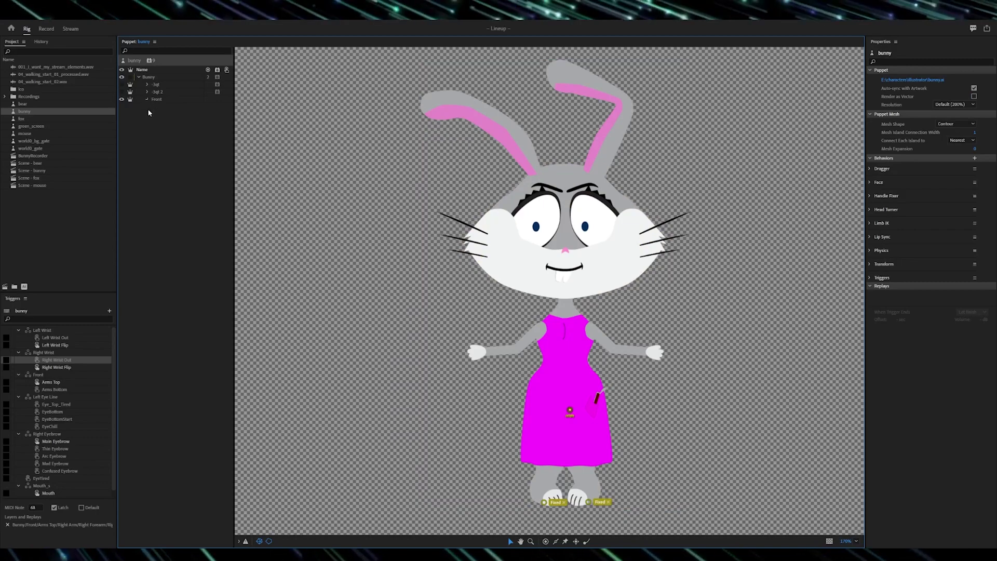
{"action": "left_click", "coordinate": [169, 106]}
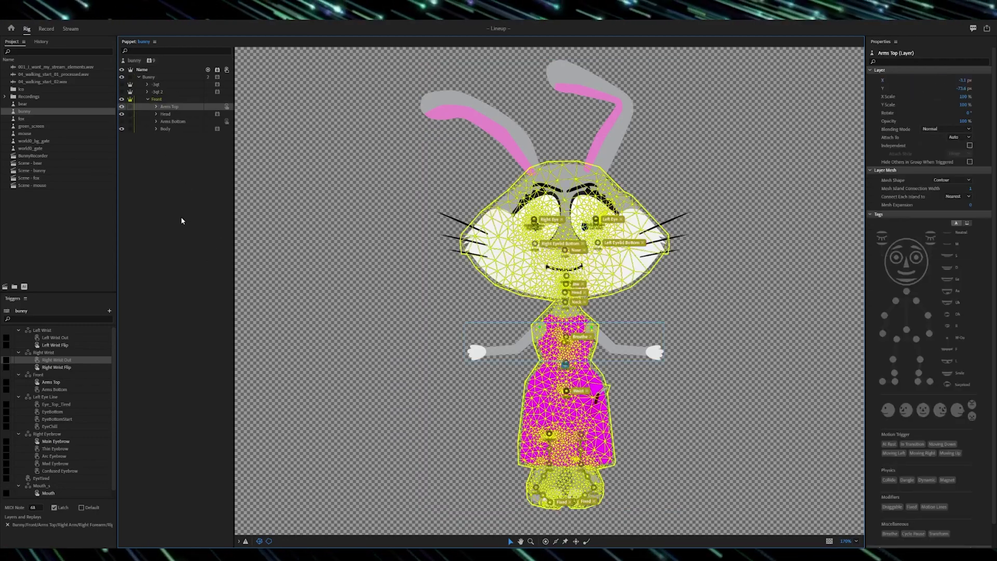
Step: Inspect the Head and Body layers, then expand Arms Top to show Left Arm and Right Arm
{"action": "left_click", "coordinate": [181, 123]}
{"action": "left_click", "coordinate": [168, 114]}
{"action": "left_click", "coordinate": [169, 129]}
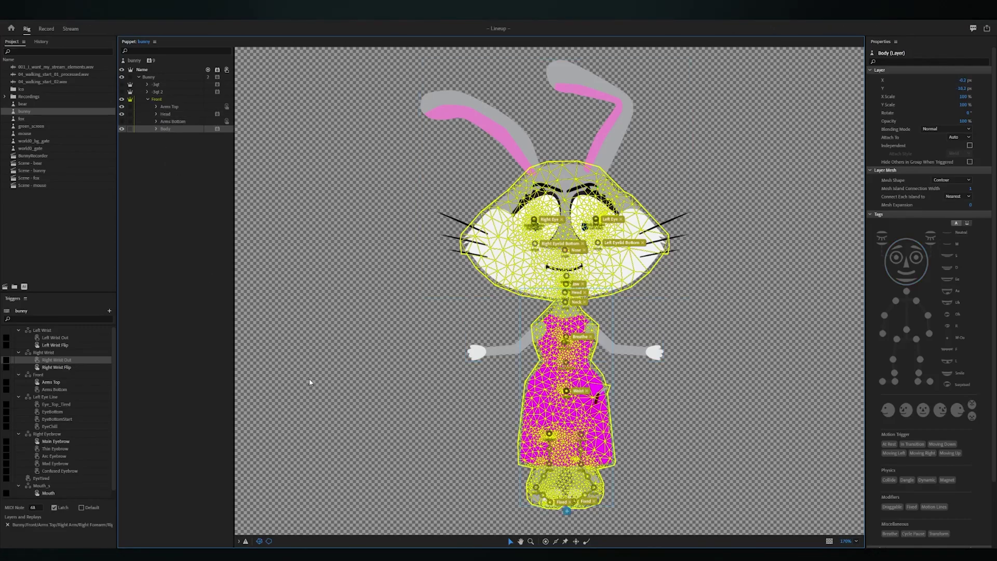
{"action": "left_click", "coordinate": [173, 107]}
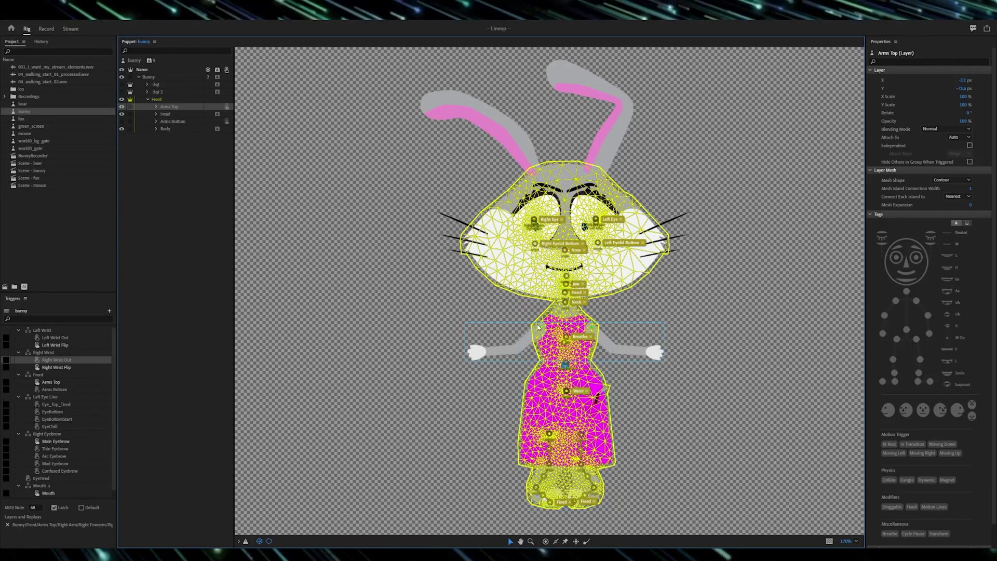
{"action": "left_click", "coordinate": [155, 106]}
{"action": "left_click", "coordinate": [176, 114]}
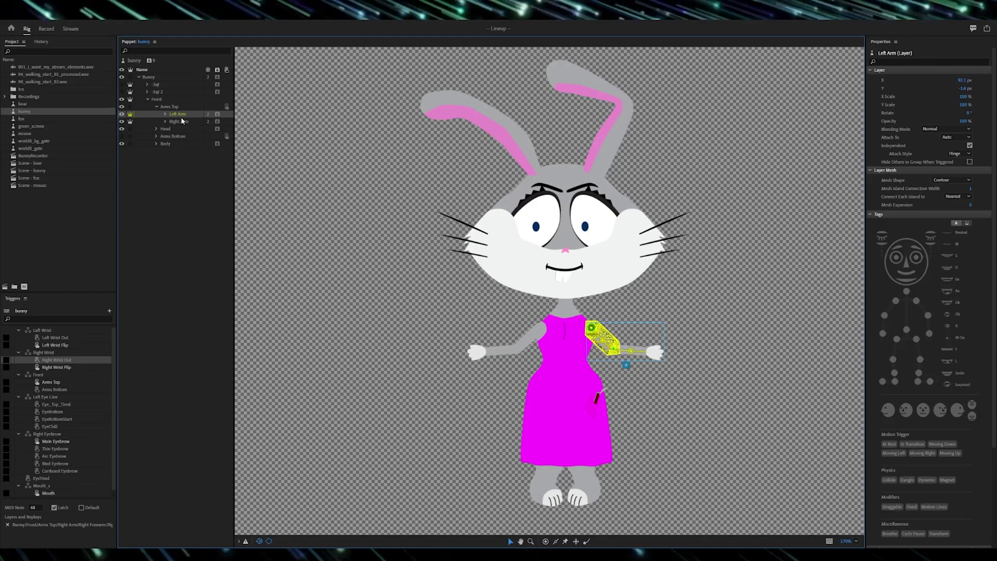
{"action": "left_click", "coordinate": [169, 108]}
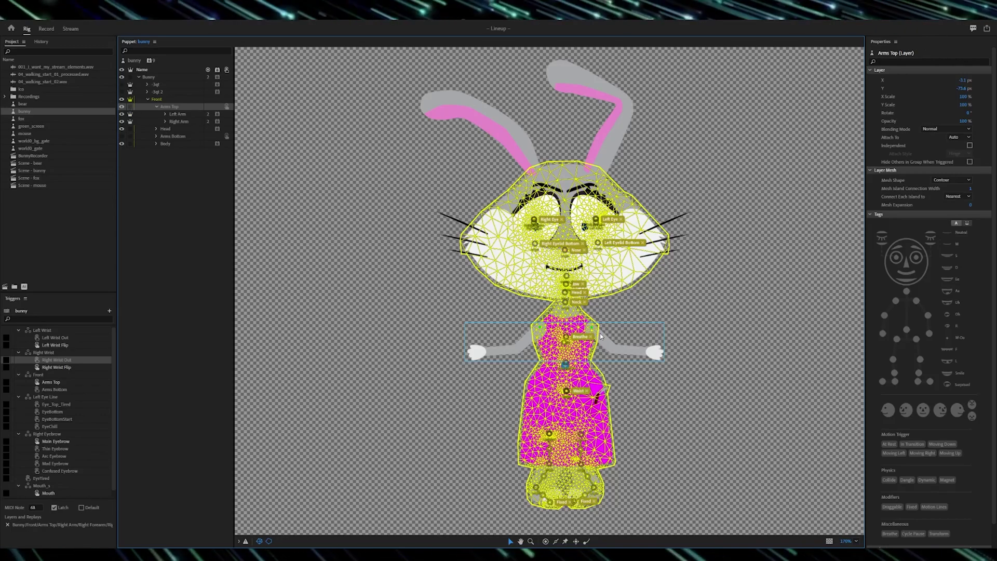
Step: Zoom into the bunny's torso and review the Left Arm layer's Transform behavior at 100% scale
{"action": "scroll", "coordinate": [532, 321], "scroll_direction": "up", "scroll_amount": 5}
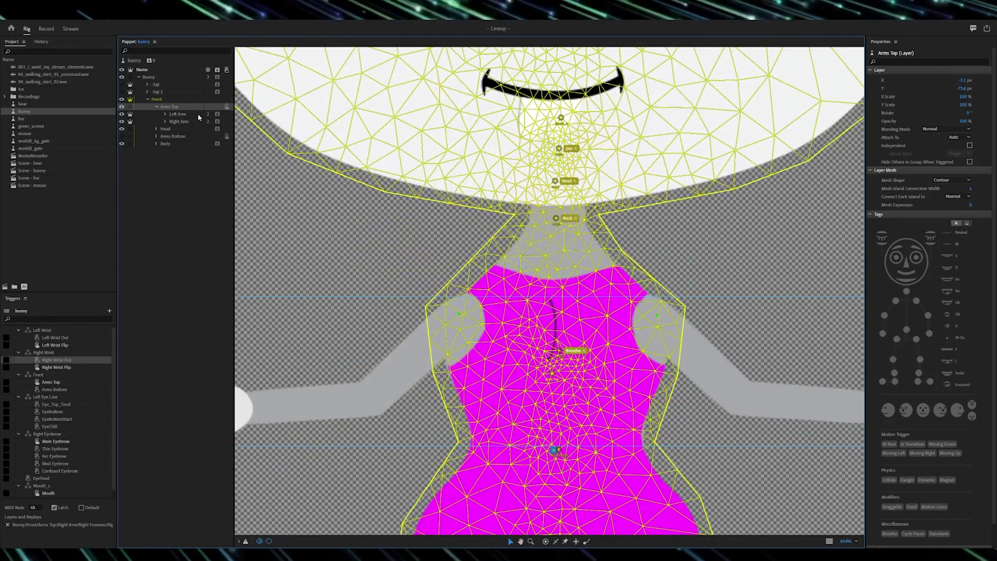
{"action": "left_click", "coordinate": [177, 114]}
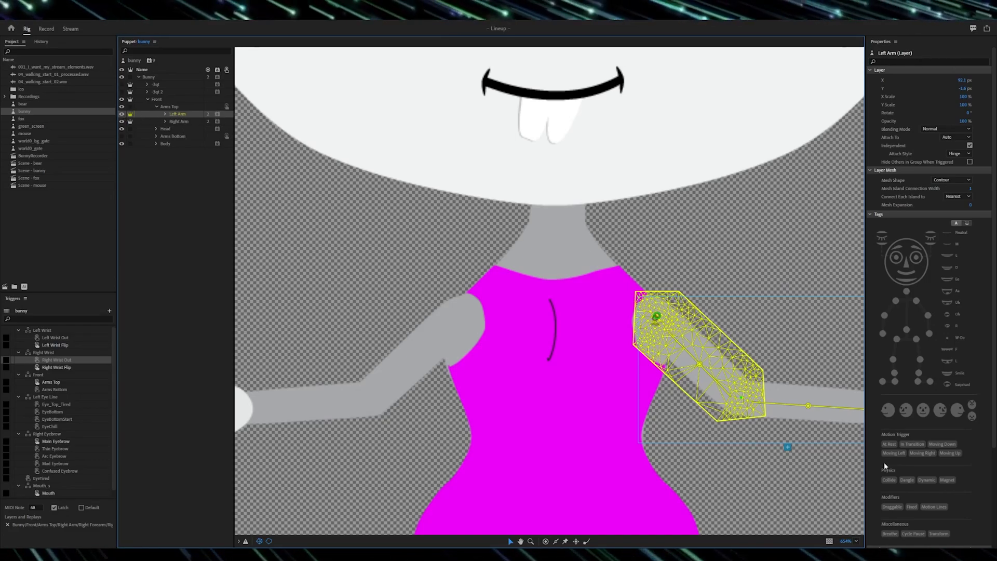
{"action": "scroll", "coordinate": [886, 469], "scroll_direction": "down", "scroll_amount": 3}
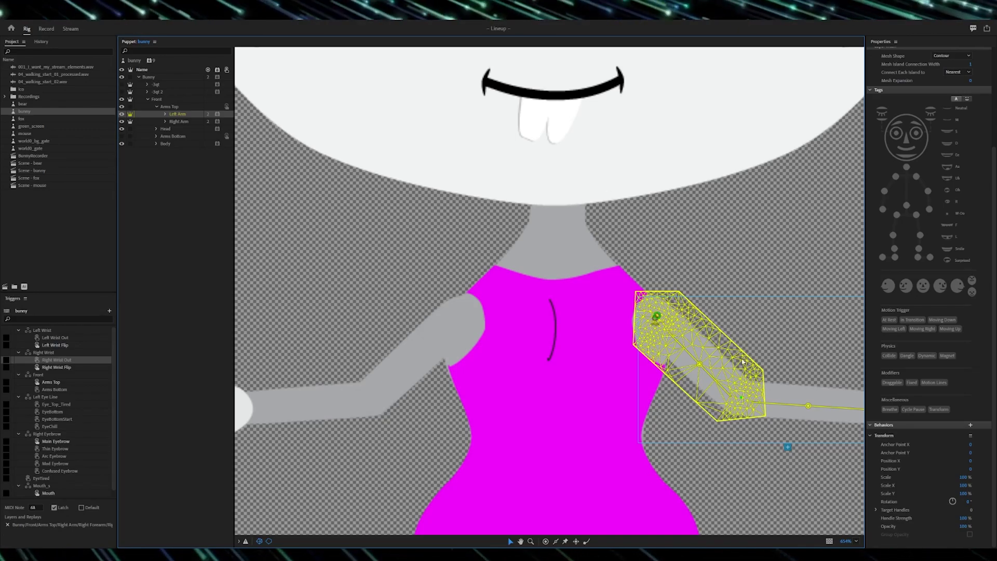
Step: Expand the Left Arm layer to show its shoulder and forearm parts
{"action": "left_click", "coordinate": [177, 122]}
{"action": "left_click", "coordinate": [165, 113]}
{"action": "left_click", "coordinate": [188, 121]}
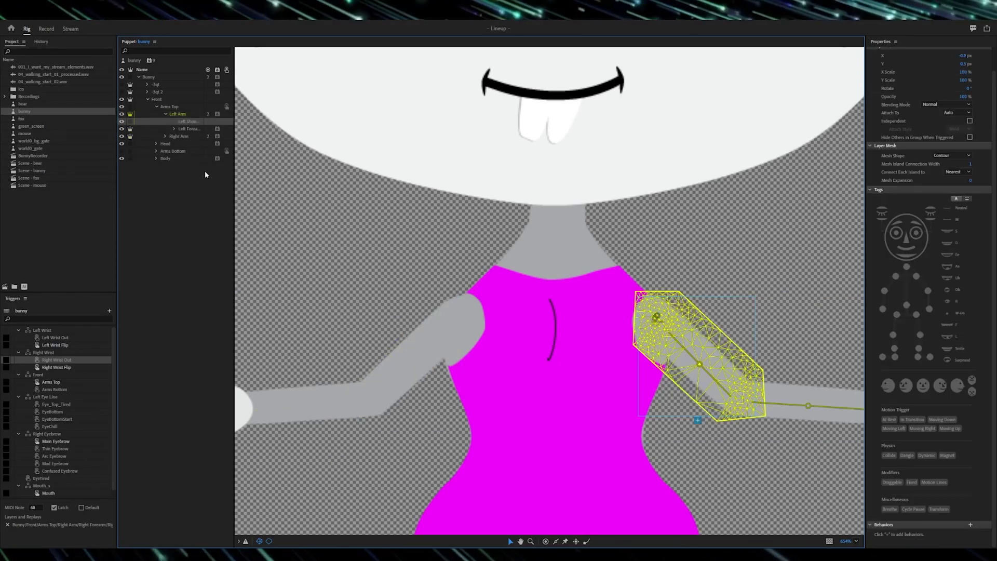
{"action": "scroll", "coordinate": [518, 410], "scroll_direction": "right", "scroll_amount": 5}
{"action": "scroll", "coordinate": [518, 410], "scroll_direction": "up", "scroll_amount": 2}
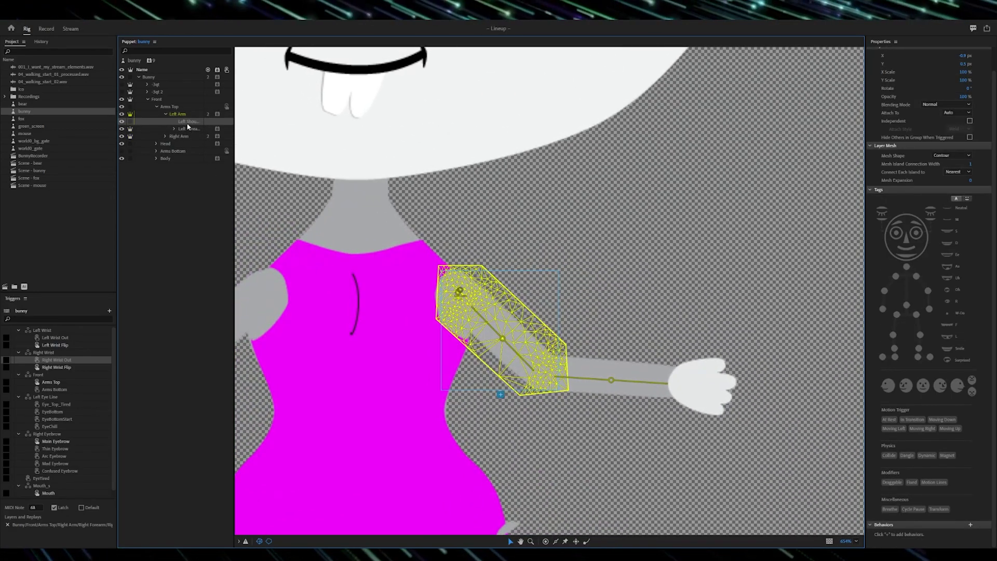
Step: Review Left Forearm's Transform settings, then expand it and select the Left Wrist group
{"action": "left_click", "coordinate": [188, 128]}
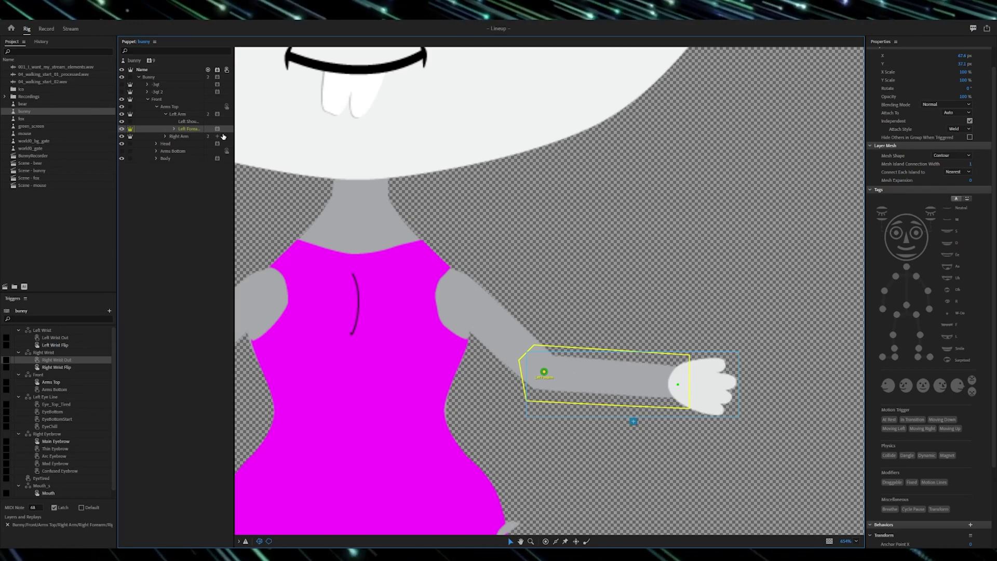
{"action": "scroll", "coordinate": [957, 509], "scroll_direction": "down", "scroll_amount": 3}
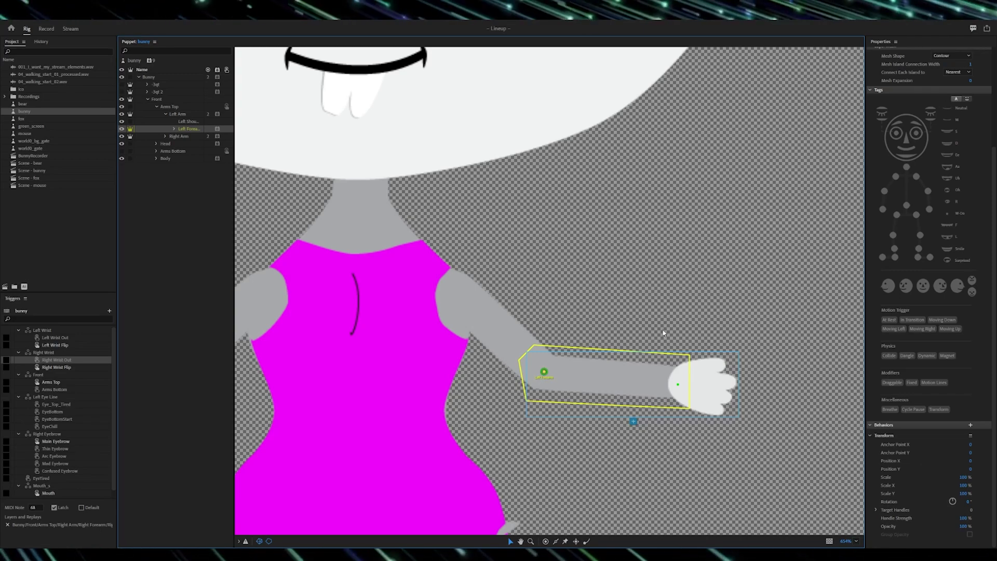
{"action": "left_click", "coordinate": [174, 128]}
{"action": "left_click", "coordinate": [199, 136]}
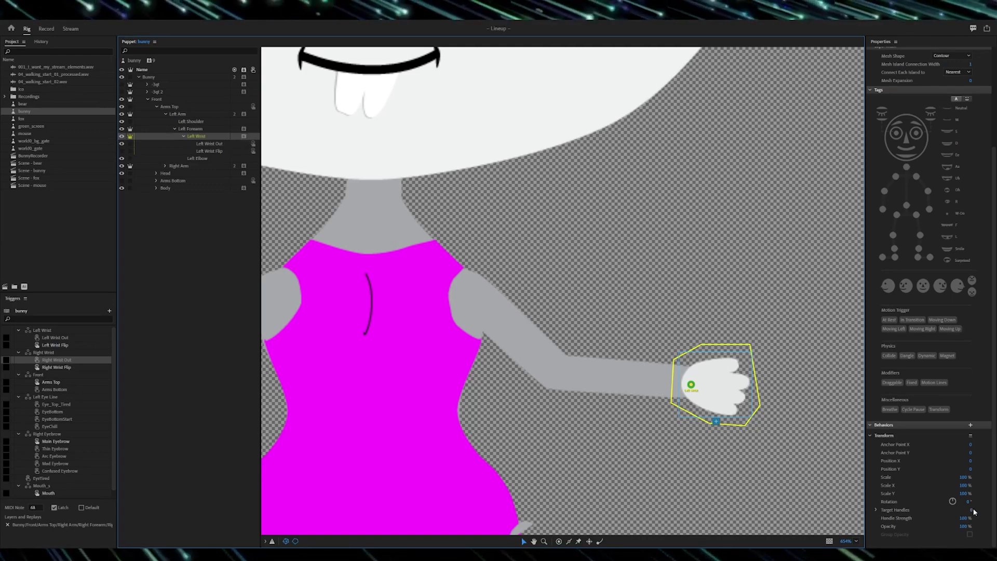
{"action": "scroll", "coordinate": [639, 462], "scroll_direction": "down", "scroll_amount": 5}
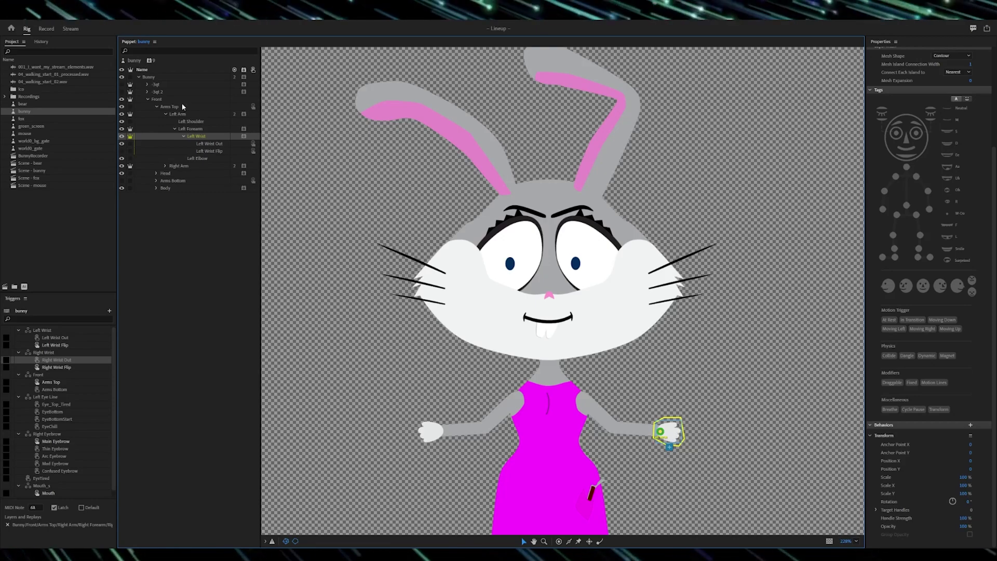
Step: Collapse Left Arm, expand the Head group, and select the Ears layer
{"action": "left_click", "coordinate": [165, 113]}
{"action": "left_click", "coordinate": [187, 122]}
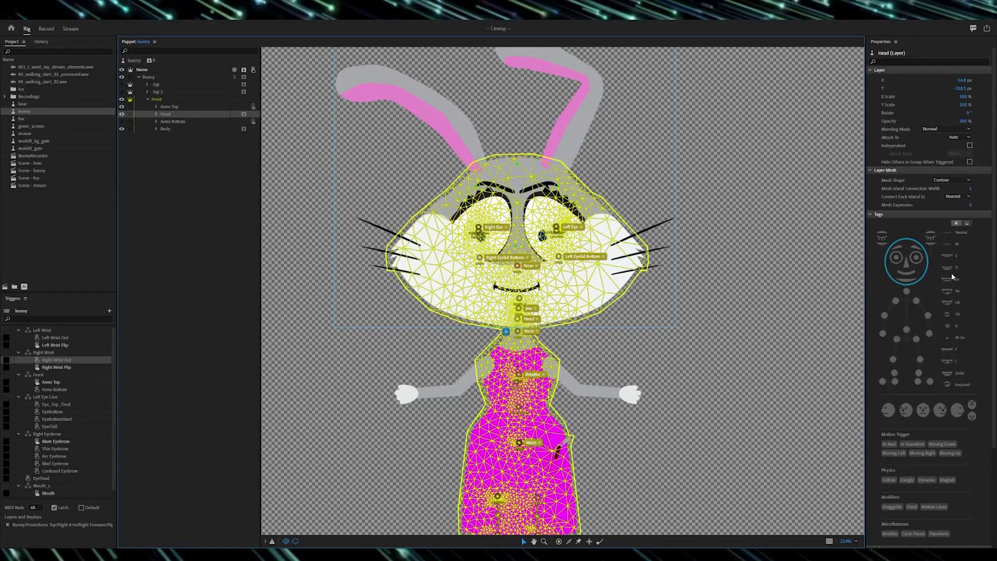
{"action": "left_click", "coordinate": [155, 113]}
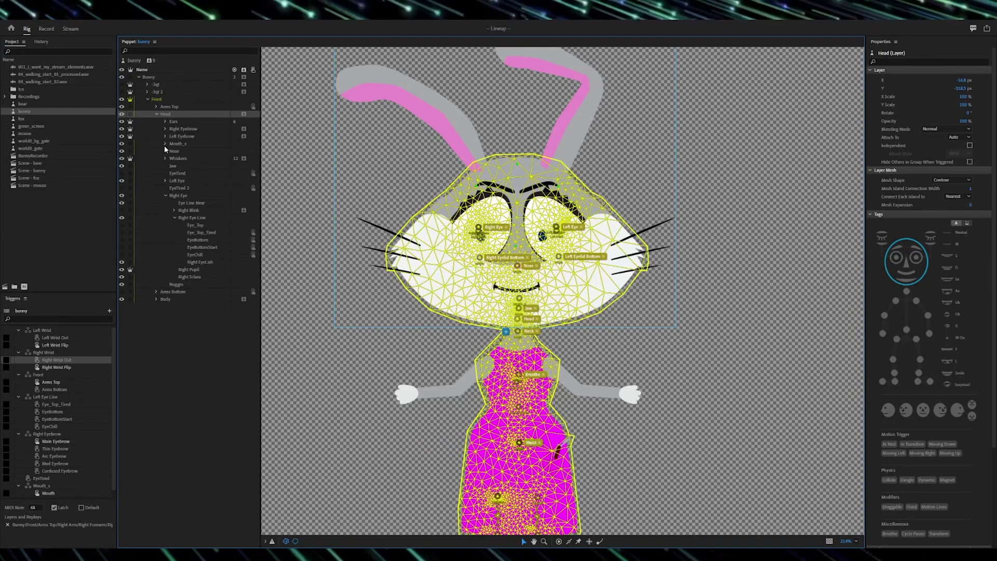
{"action": "left_click", "coordinate": [173, 121]}
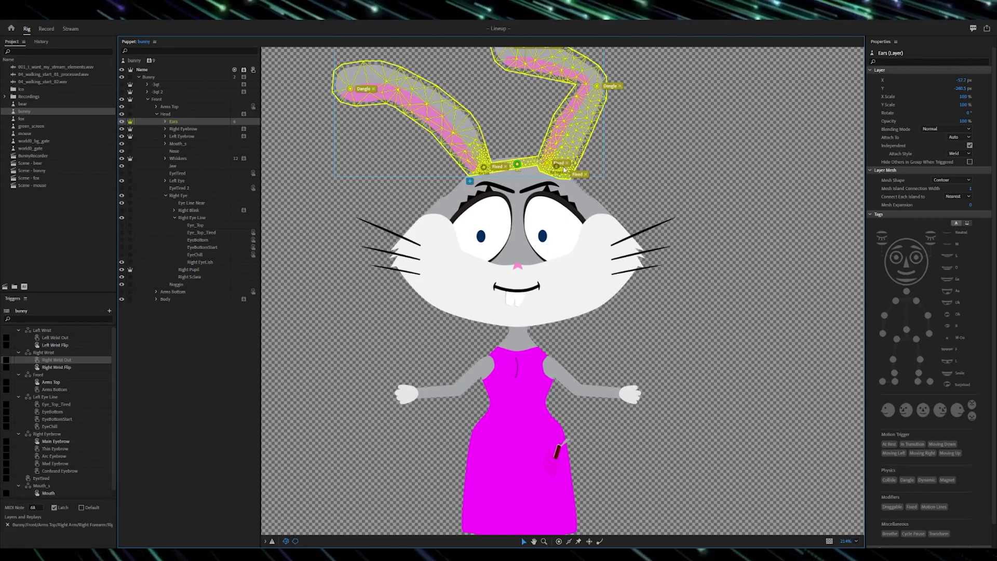
Step: Zoom and pan the rig canvas to bring both bunny ears fully into view
{"action": "scroll", "coordinate": [570, 173], "scroll_direction": "up", "scroll_amount": 5}
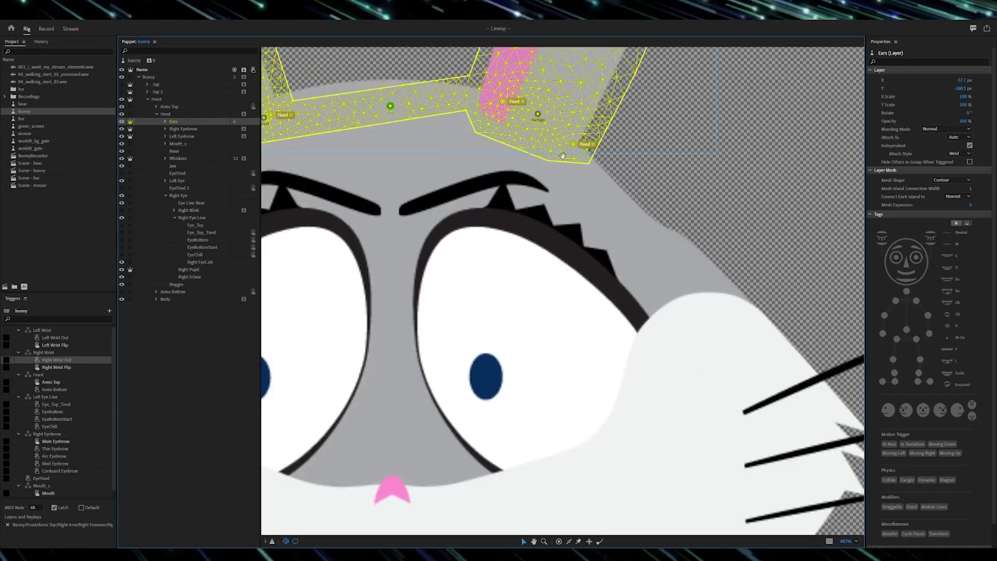
{"action": "scroll", "coordinate": [547, 173], "scroll_direction": "down", "scroll_amount": 4}
{"action": "left_click_drag", "start_coordinate": [421, 133], "coordinate": [585, 315]}
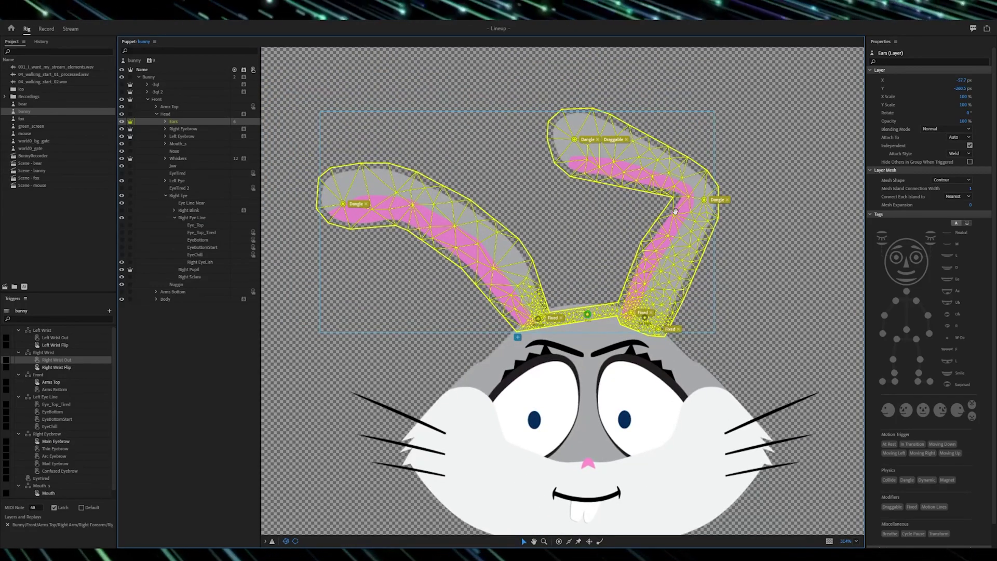
{"action": "scroll", "coordinate": [673, 366], "scroll_direction": "down", "scroll_amount": 1}
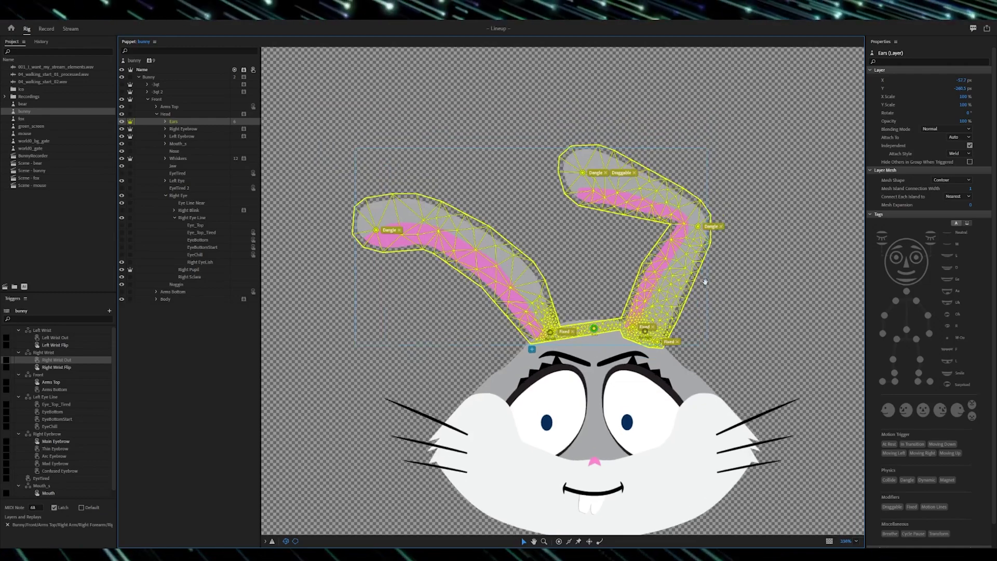
{"action": "scroll", "coordinate": [708, 283], "scroll_direction": "up", "scroll_amount": 3}
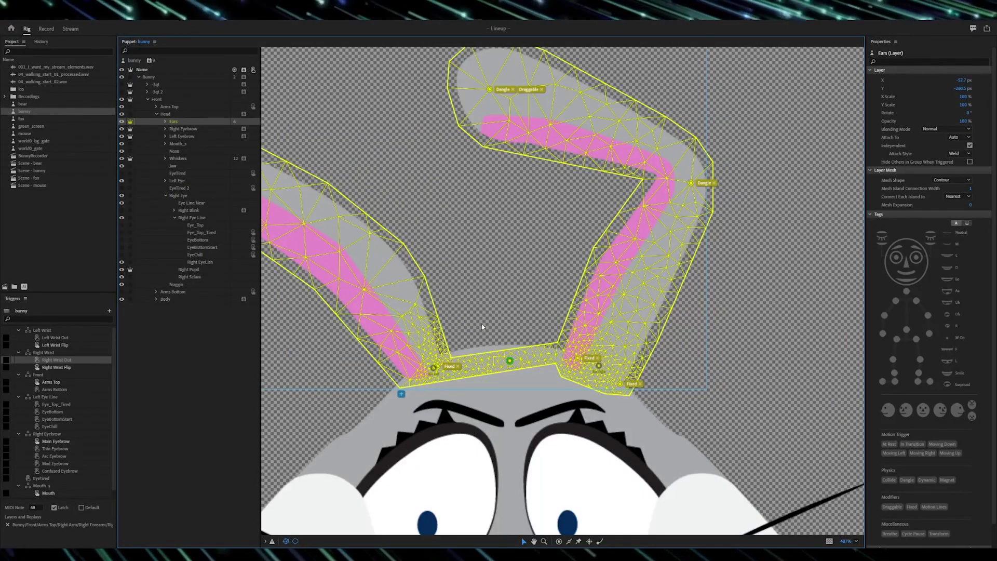
{"action": "scroll", "coordinate": [471, 322], "scroll_direction": "down", "scroll_amount": 4}
{"action": "scroll", "coordinate": [632, 143], "scroll_direction": "up", "scroll_amount": 5}
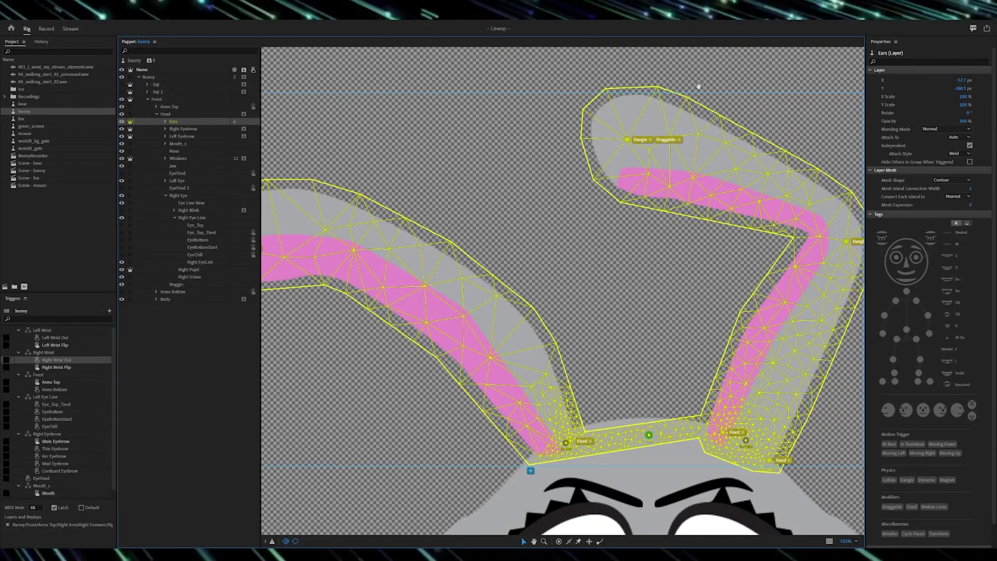
{"action": "scroll", "coordinate": [645, 338], "scroll_direction": "down", "scroll_amount": 5}
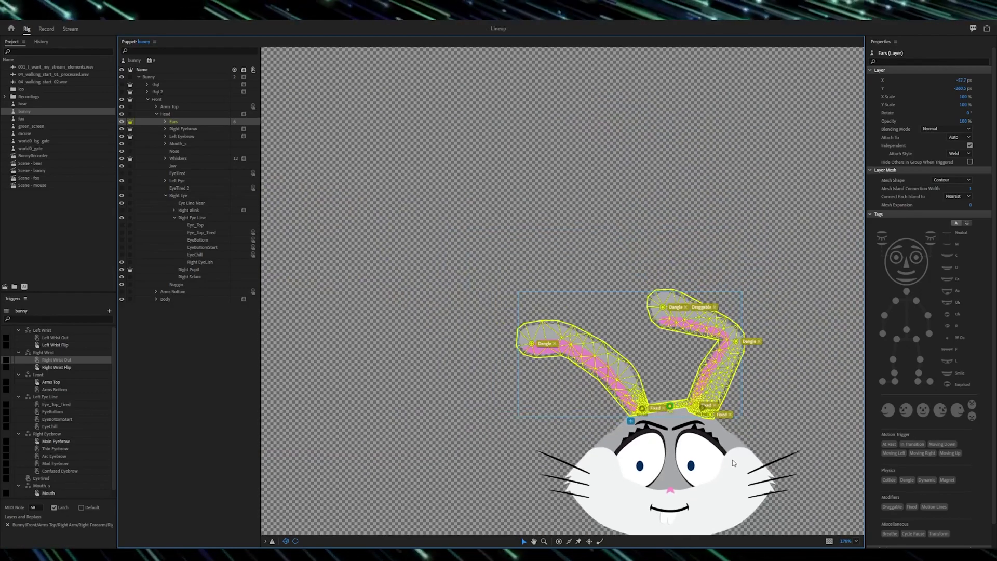
{"action": "scroll", "coordinate": [656, 287], "scroll_direction": "down", "scroll_amount": 2}
{"action": "scroll", "coordinate": [750, 342], "scroll_direction": "up", "scroll_amount": 5}
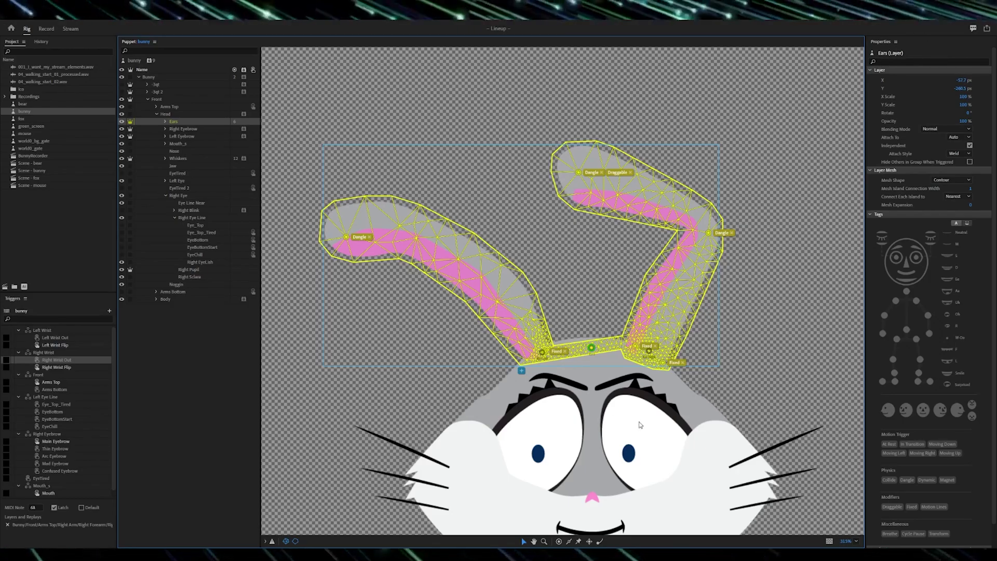
{"action": "scroll", "coordinate": [664, 455], "scroll_direction": "down", "scroll_amount": 3}
{"action": "scroll", "coordinate": [678, 313], "scroll_direction": "up", "scroll_amount": 3}
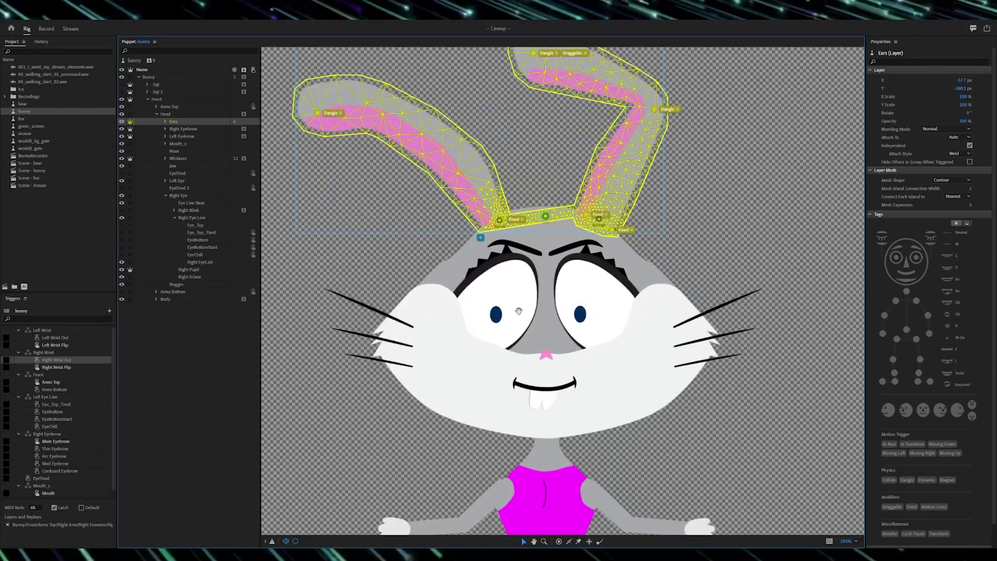
{"action": "scroll", "coordinate": [411, 302], "scroll_direction": "down", "scroll_amount": 2}
Step: Inspect the Left and Right Eyebrow outlines, then switch to the Record workspace with Ctrl+3
{"action": "left_click", "coordinate": [187, 136]}
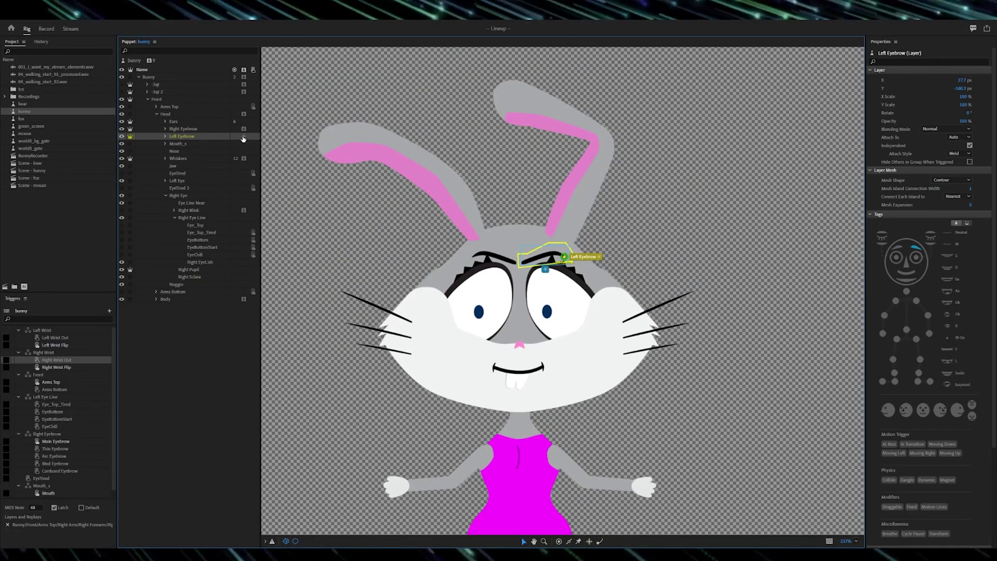
{"action": "left_click", "coordinate": [183, 129]}
{"action": "scroll", "coordinate": [497, 255], "scroll_direction": "up", "scroll_amount": 15}
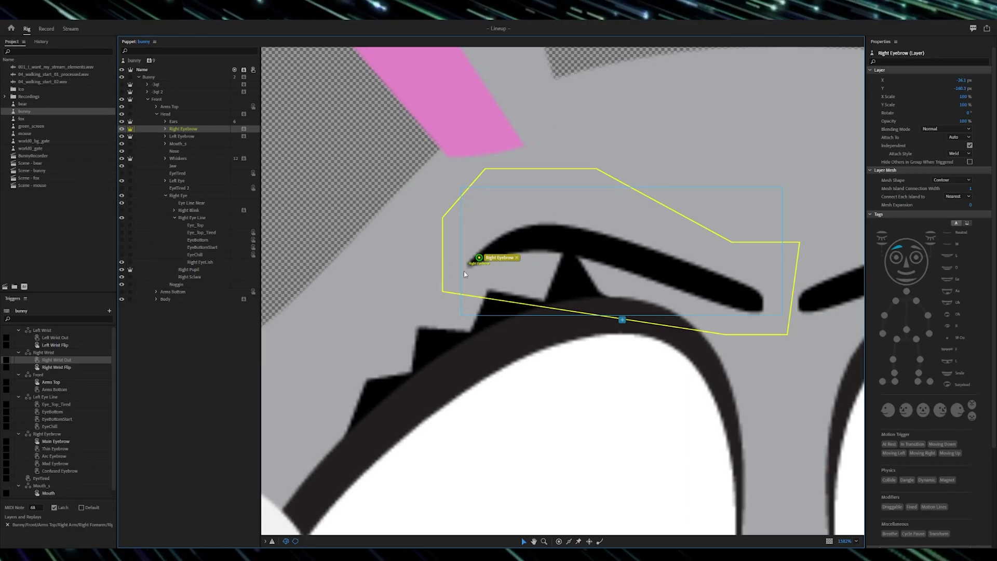
{"action": "scroll", "coordinate": [578, 290], "scroll_direction": "down", "scroll_amount": 8}
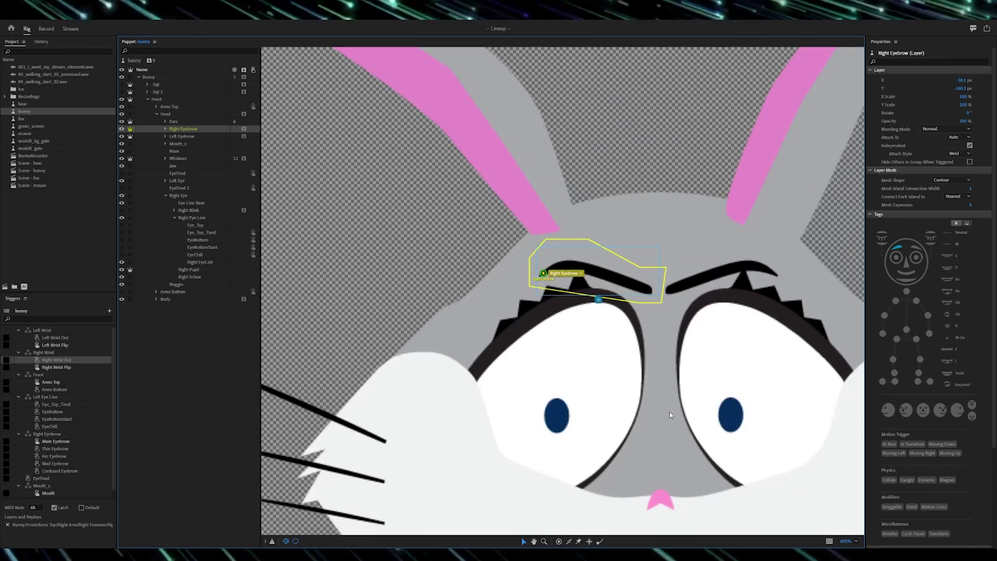
{"action": "left_click", "coordinate": [753, 270]}
{"action": "scroll", "coordinate": [562, 273], "scroll_direction": "up", "scroll_amount": 6}
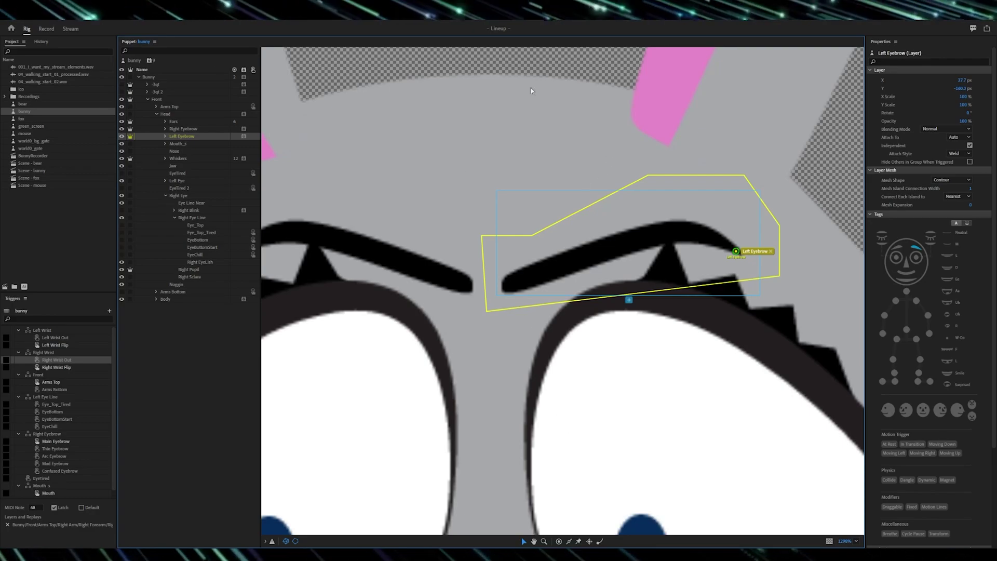
{"action": "key", "text": "ctrl+3"}
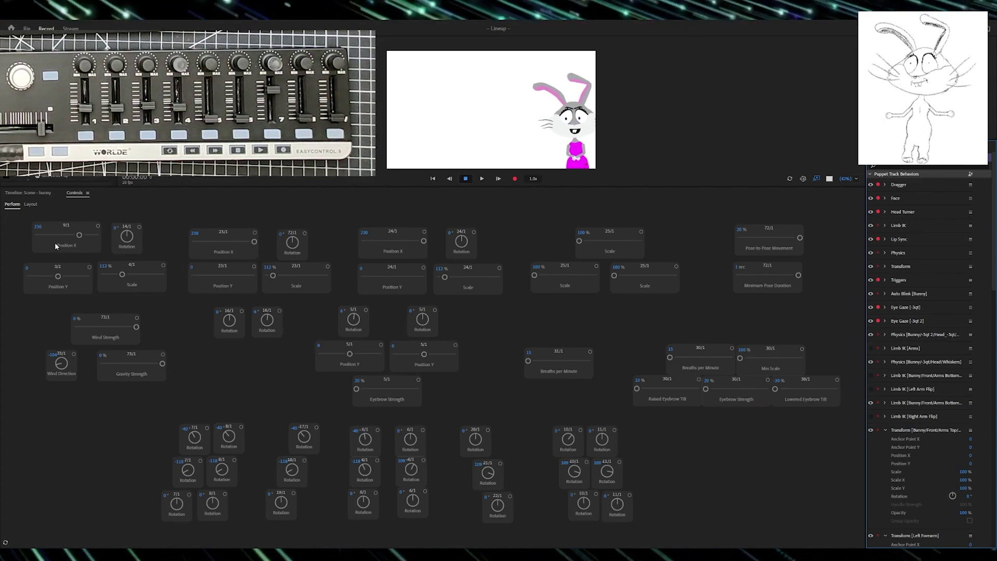
Step: Expand Transform and scrub Position X to -323, then back toward centre stage
{"action": "left_click", "coordinate": [885, 267]}
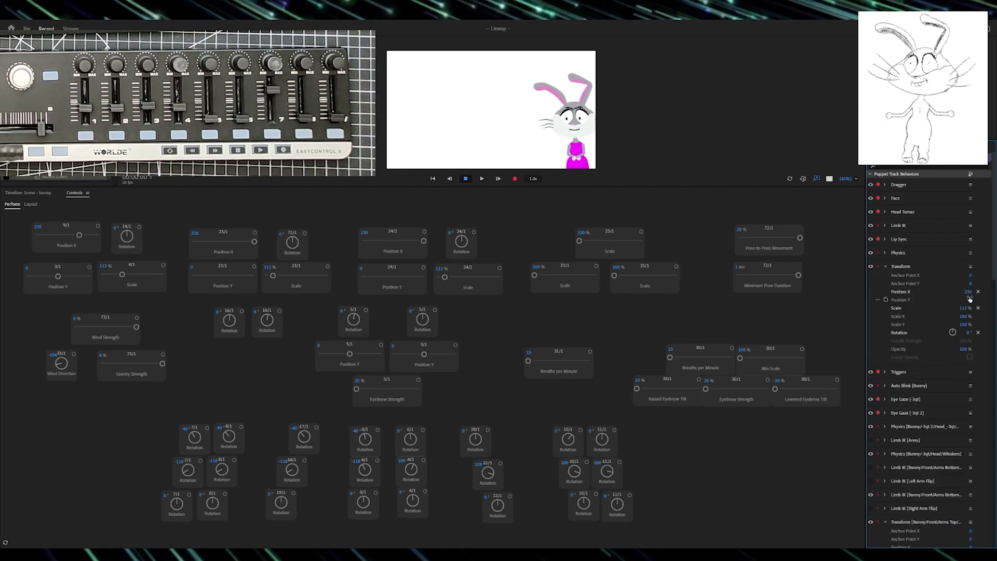
{"action": "left_click_drag", "start_coordinate": [965, 297], "coordinate": [894, 297]}
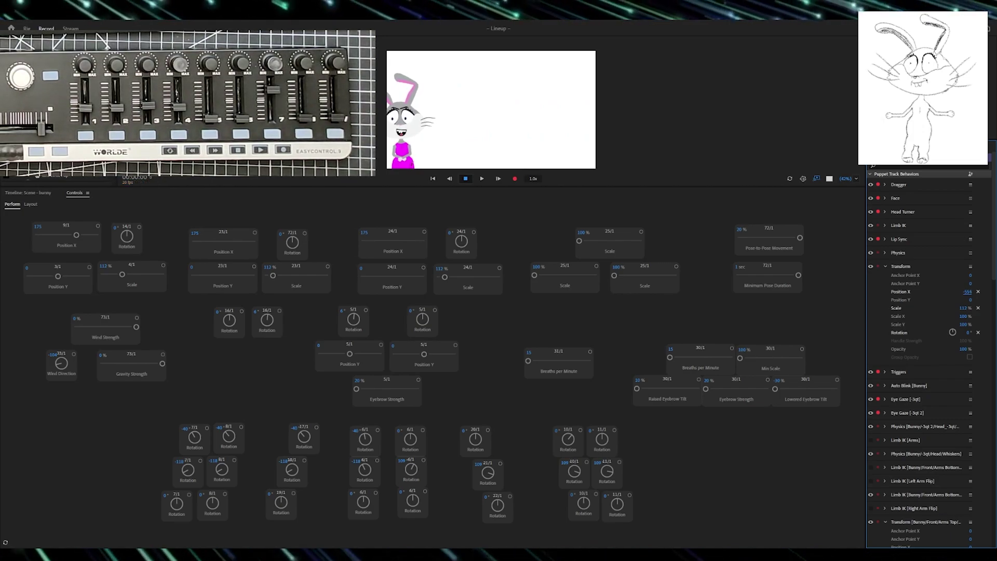
{"action": "left_click_drag", "start_coordinate": [967, 291], "coordinate": [986, 332]}
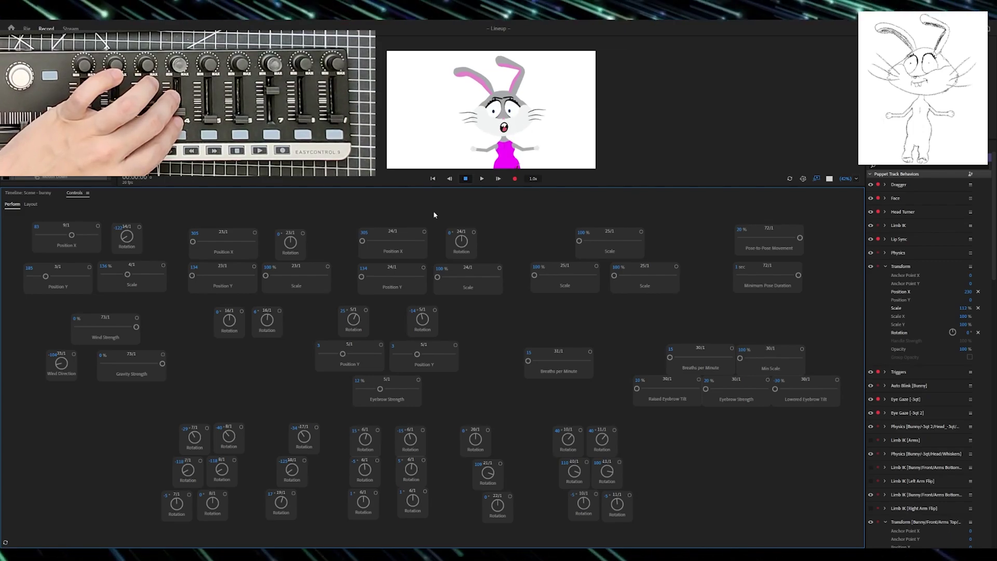
Step: Scroll the Properties panel down to the Breathe and Transform [Head] settings
{"action": "scroll", "coordinate": [913, 405], "scroll_direction": "down", "scroll_amount": 5}
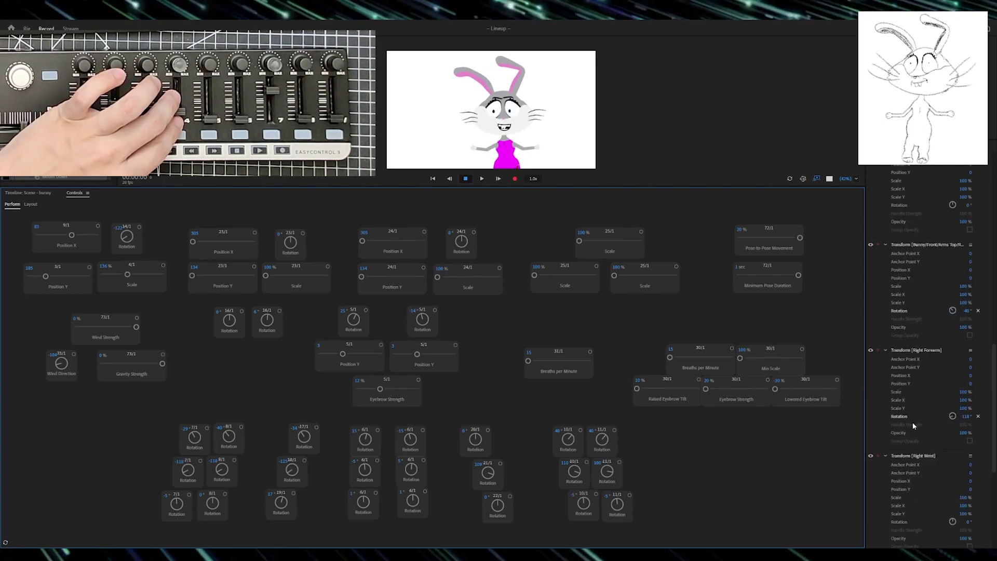
{"action": "scroll", "coordinate": [914, 248], "scroll_direction": "down", "scroll_amount": 5}
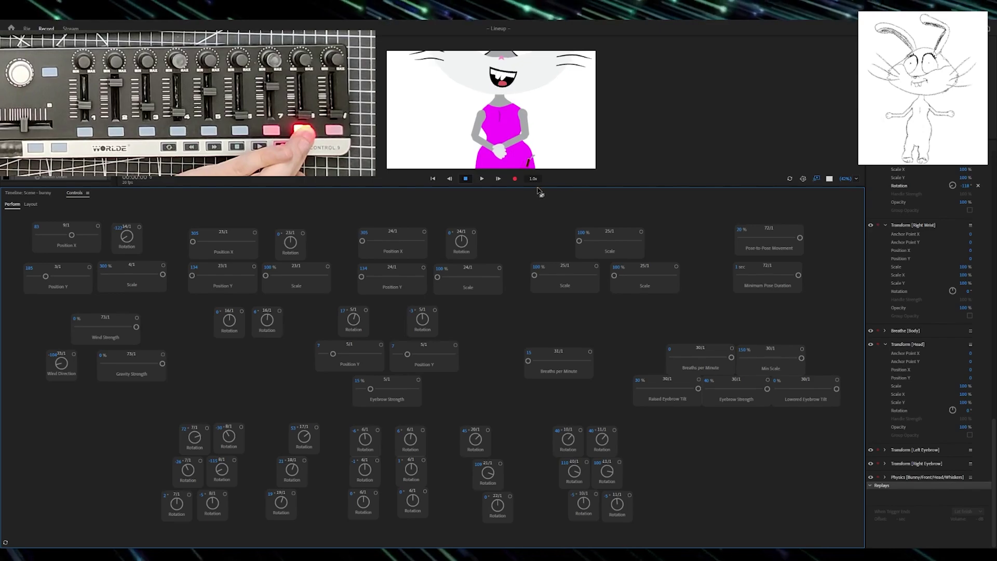
{"action": "left_click_drag", "start_coordinate": [543, 186], "coordinate": [539, 271]}
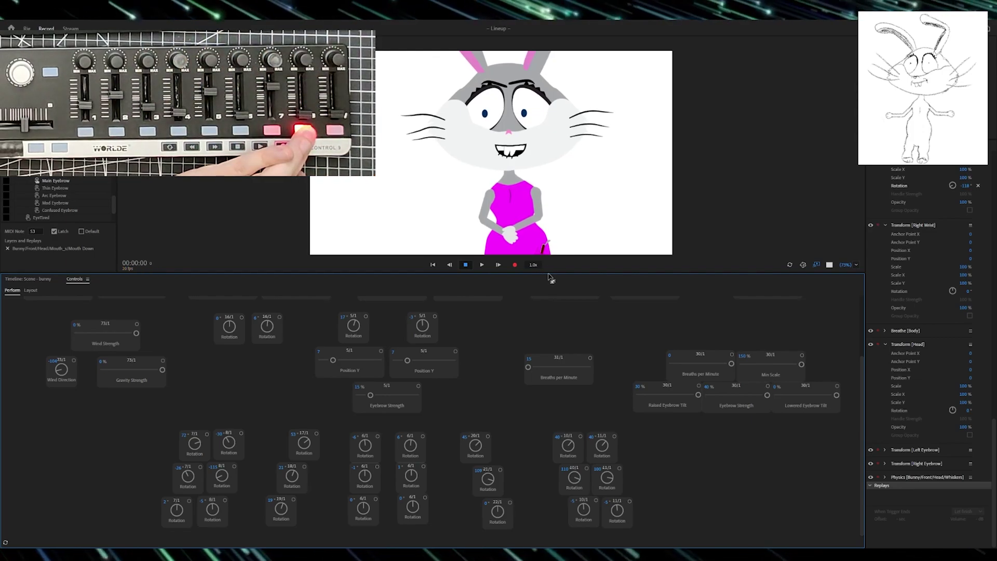
{"action": "left_click_drag", "start_coordinate": [553, 271], "coordinate": [560, 204]}
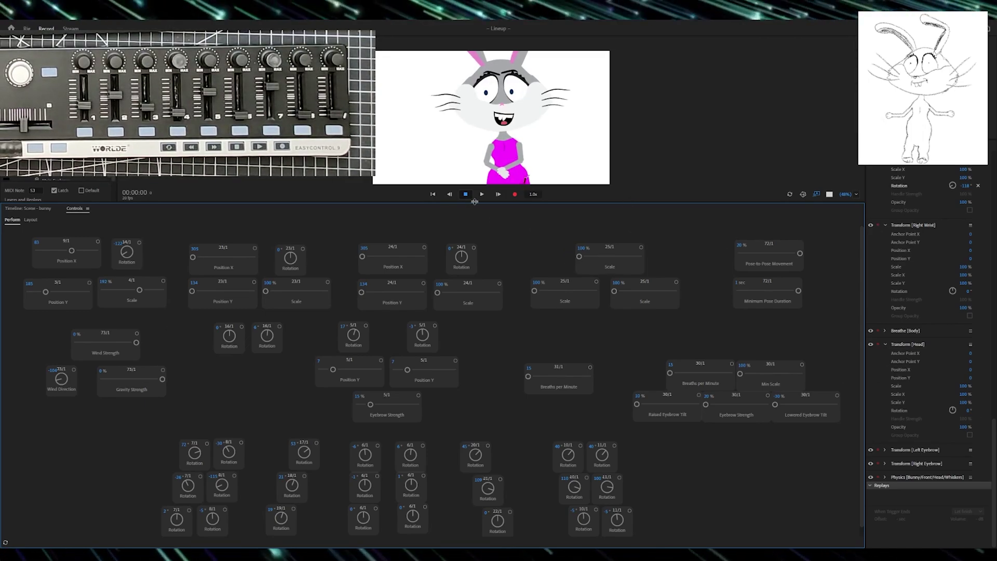
Step: Lower the divider between the Scene and Controls panels to enlarge the bunny preview
{"action": "left_click_drag", "start_coordinate": [478, 203], "coordinate": [465, 337]}
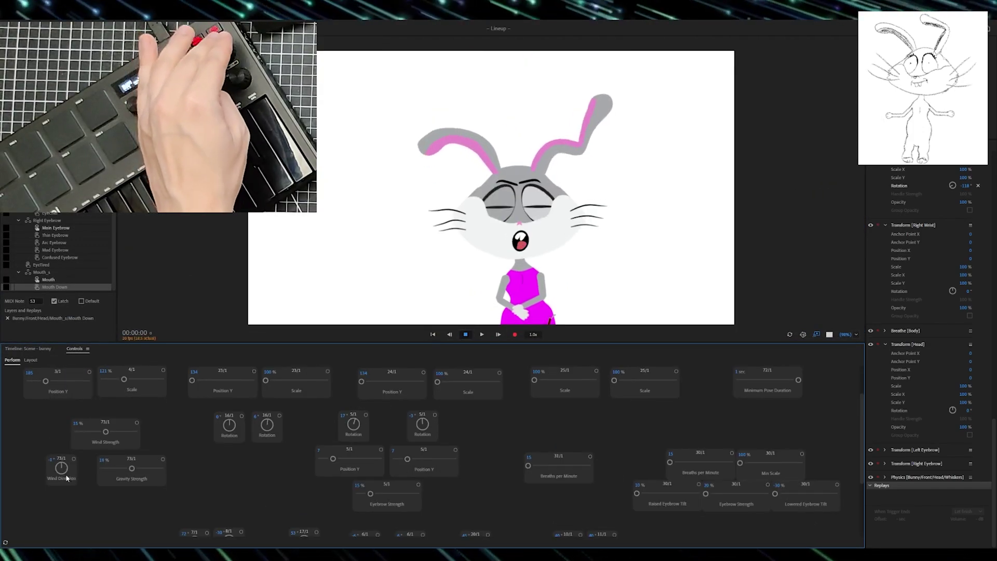